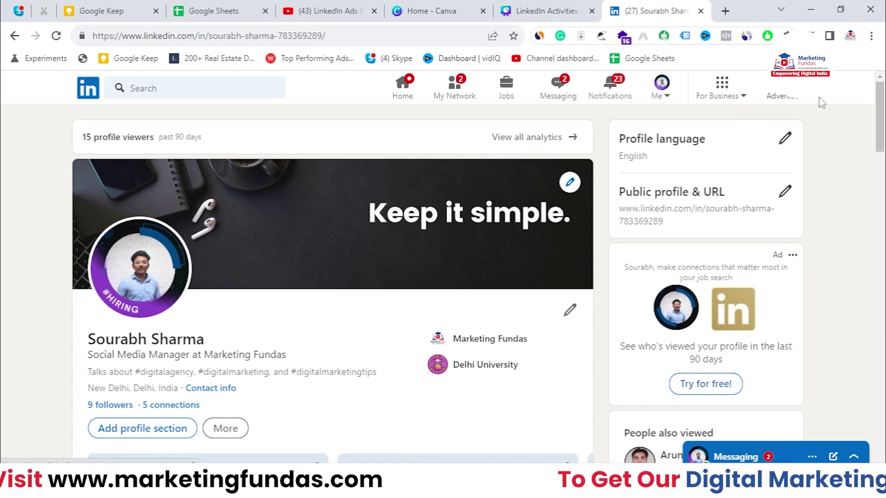
Step: Browse the For Business panel, then go to Campaign Manager's ad accounts via Advertise
left_click(729, 100)
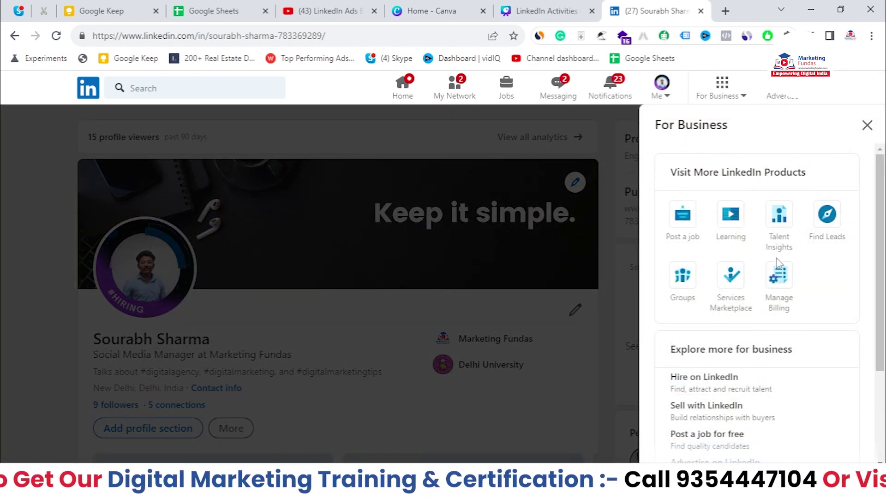
left_click(867, 125)
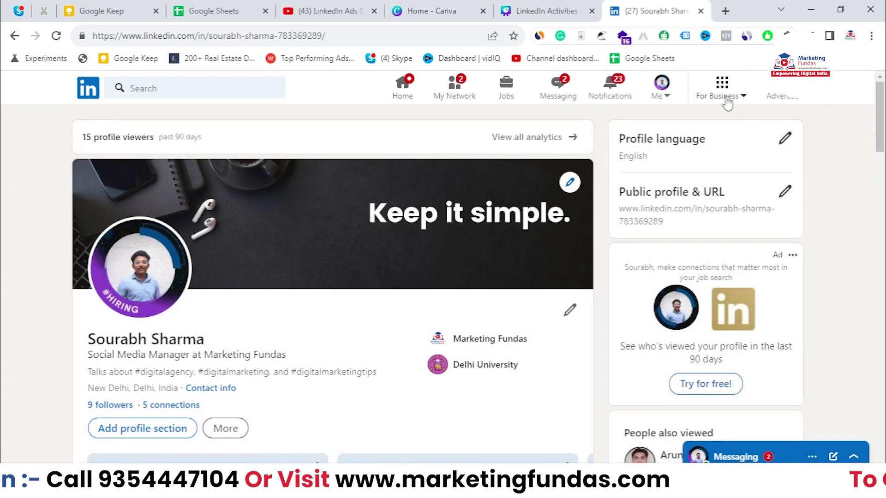
left_click(724, 98)
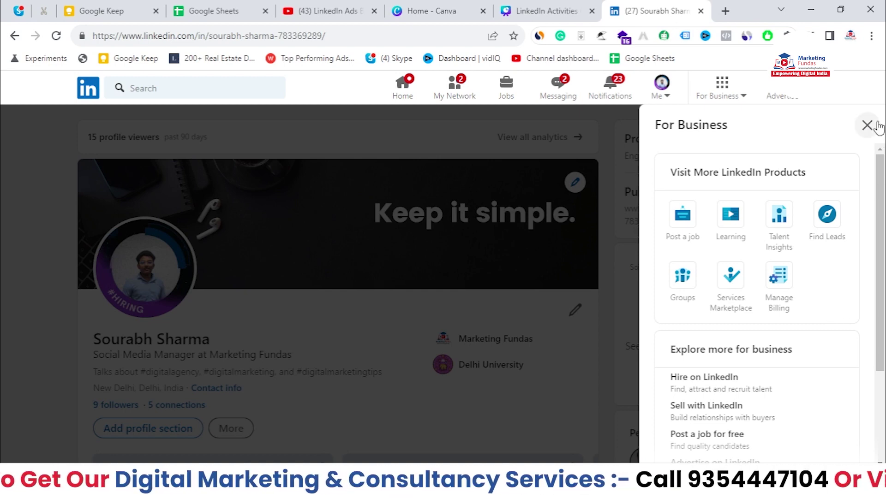
left_click(867, 125)
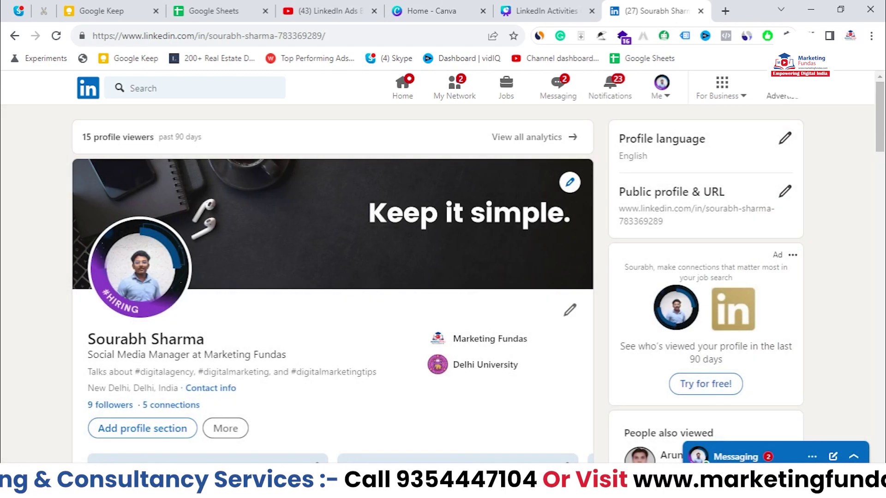
left_click(782, 96)
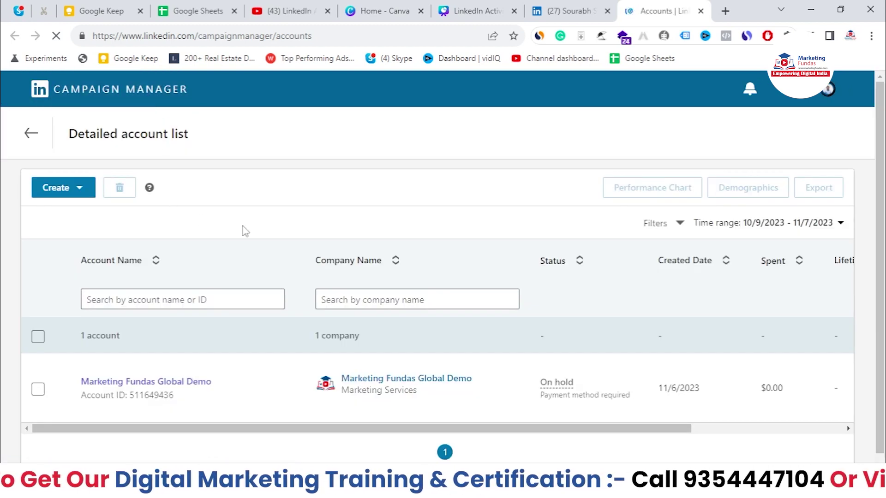
Step: Open the Marketing Fundas Global Demo account from the detailed account list
scroll(157, 360, "down", 1)
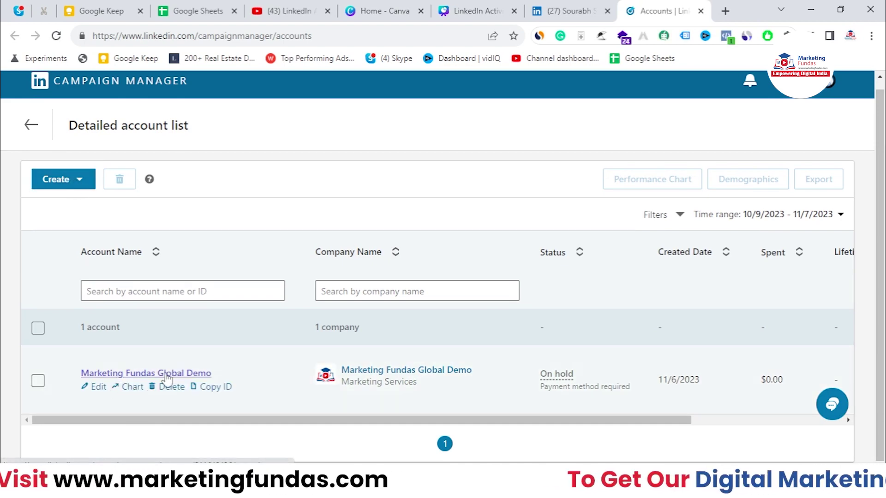
left_click(165, 373)
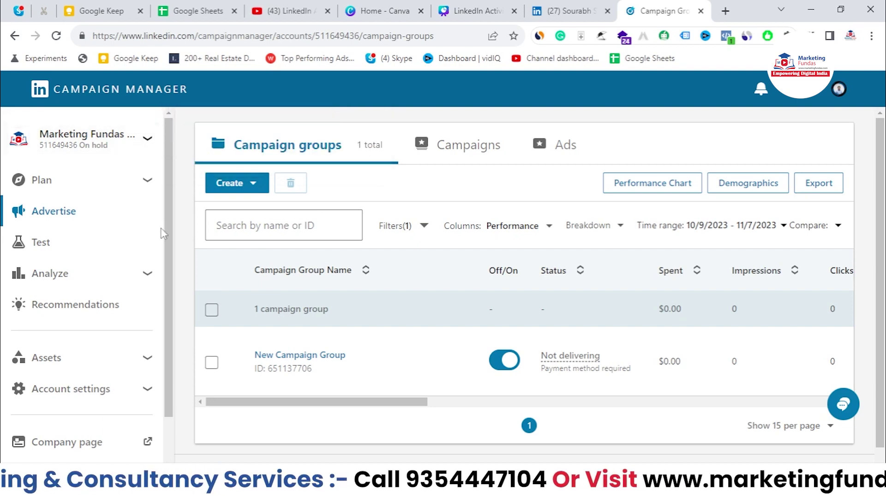
Step: Open the Billing center from the sidebar's Account settings
scroll(119, 206, "down", 1)
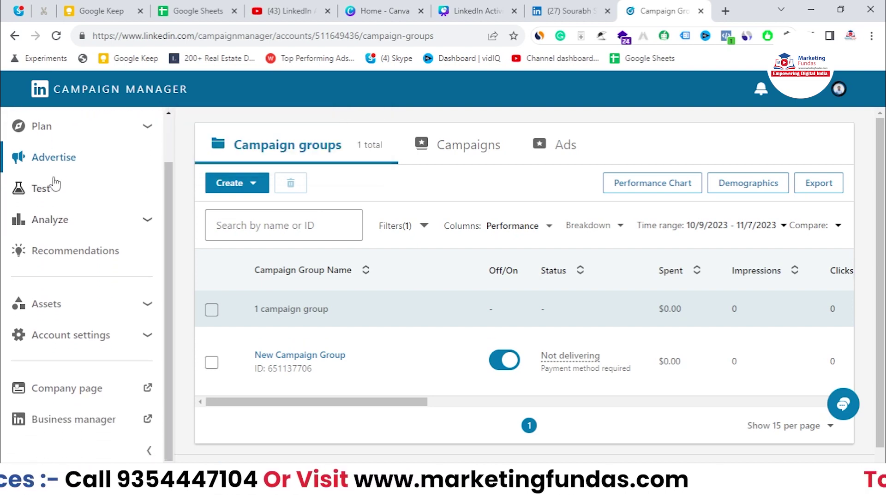
left_click(103, 343)
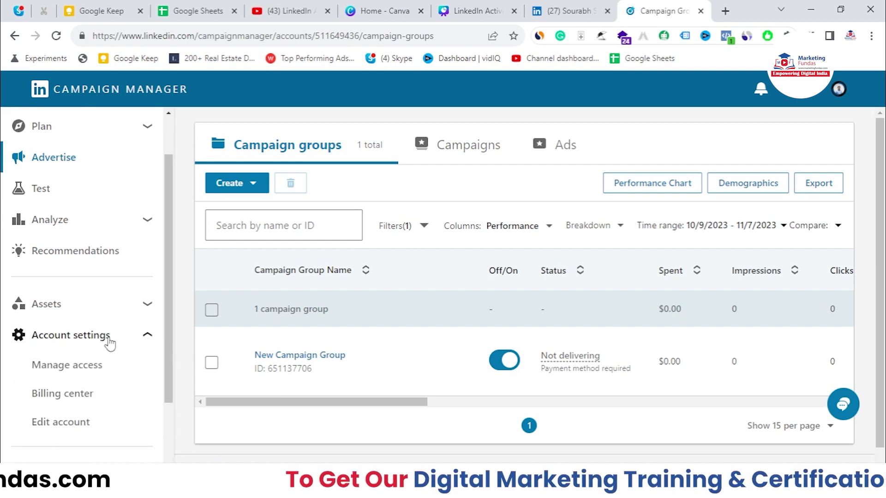
left_click(57, 402)
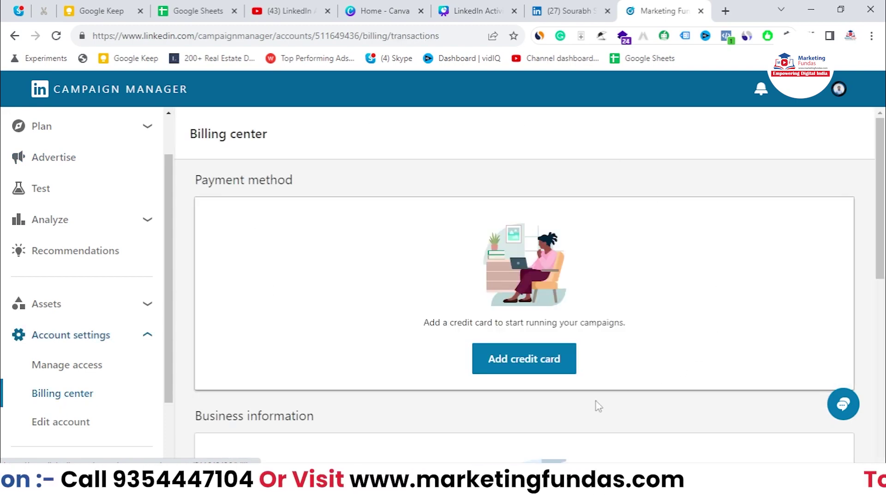
Step: Review the Billing center page and start adding a credit card payment method
scroll(442, 359, "down", 4)
scroll(706, 281, "up", 2)
scroll(421, 261, "up", 3)
scroll(599, 304, "down", 4)
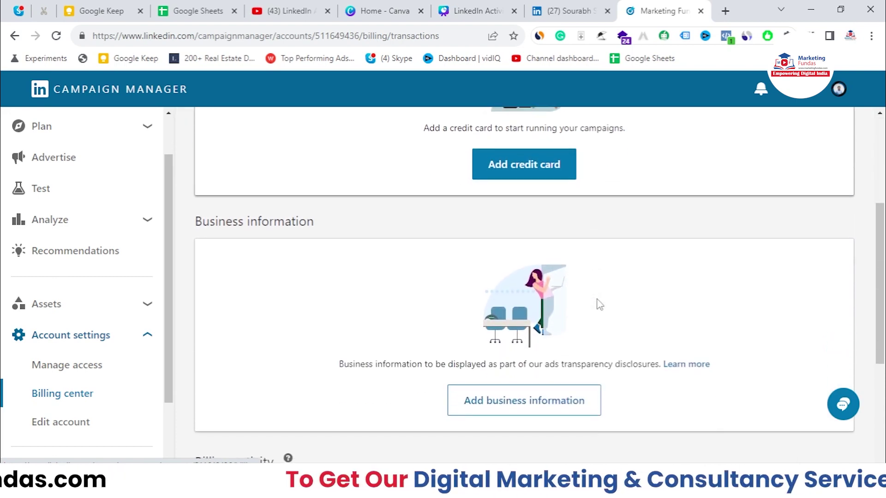
scroll(599, 305, "down", 4)
scroll(598, 304, "up", 5)
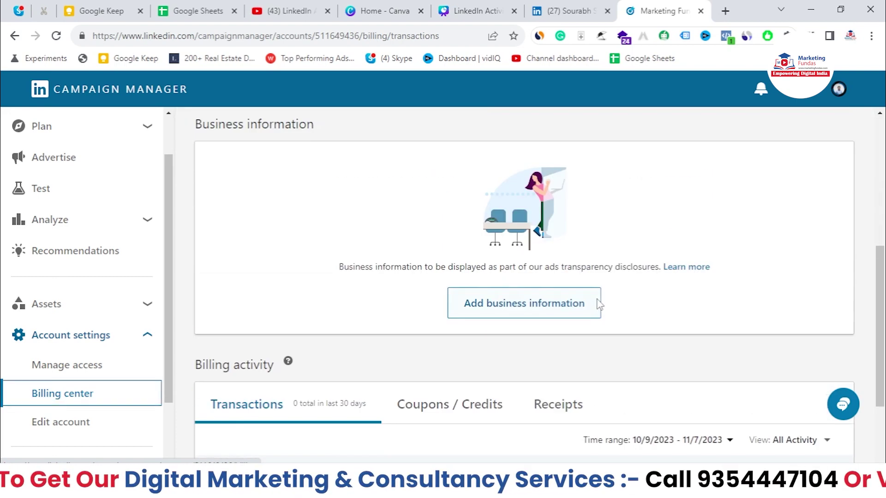
left_click(508, 228)
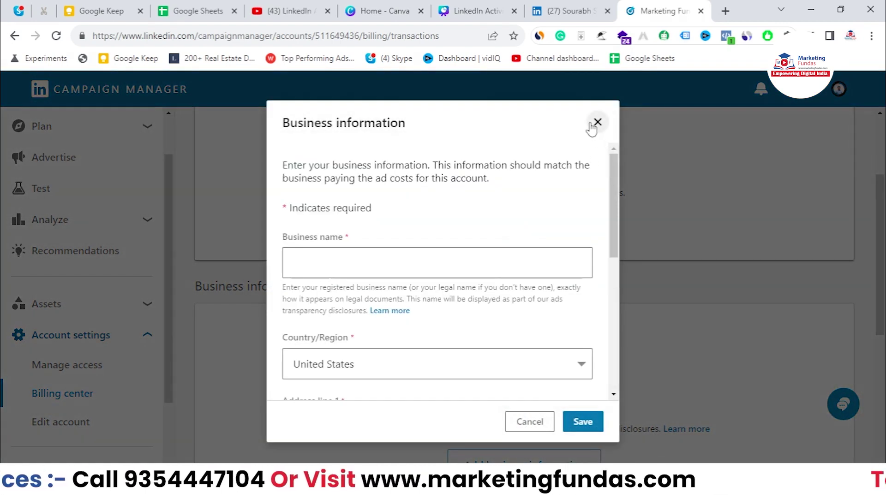
Step: Reopen the Business information form and enter the business name 'Marketing Fundas'
left_click(597, 121)
scroll(236, 198, "down", 4)
scroll(507, 295, "up", 4)
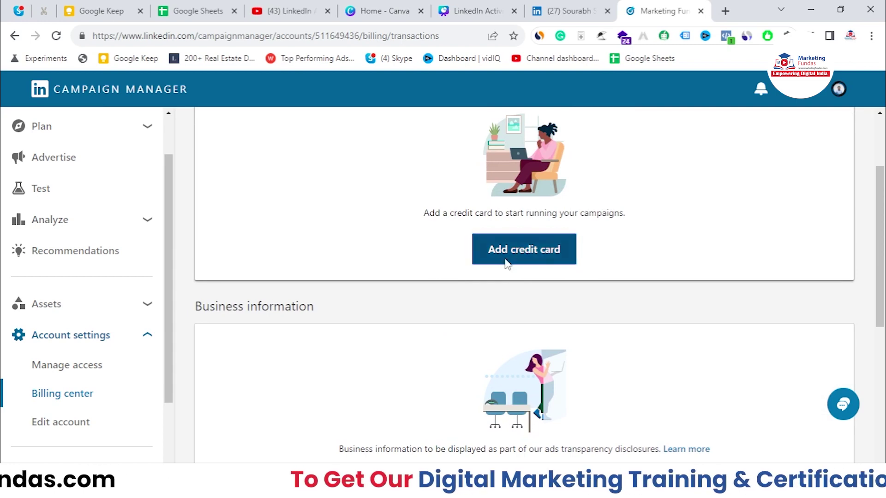
left_click(505, 259)
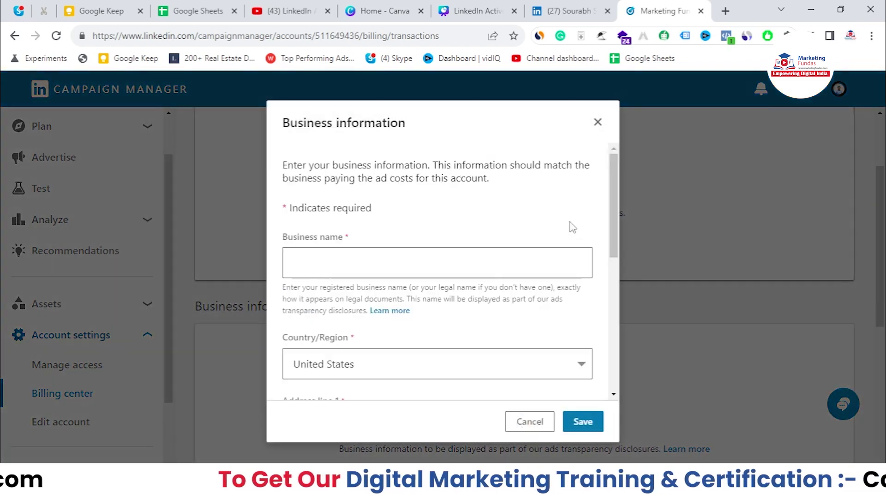
left_click(471, 257)
scroll(472, 257, "down", 3)
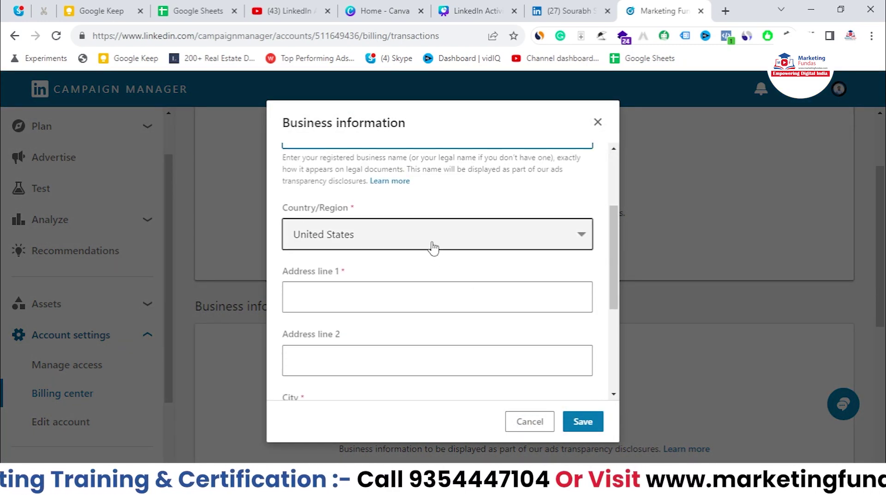
scroll(431, 245, "down", 3)
scroll(433, 212, "up", 6)
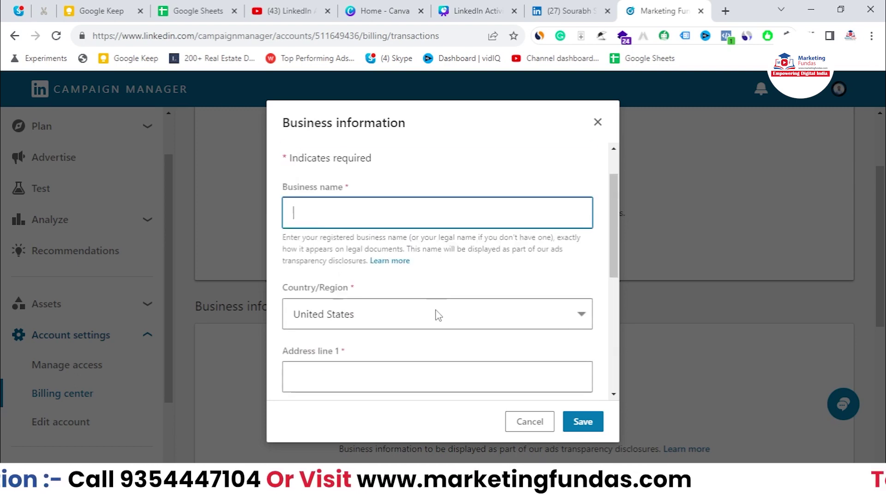
left_click(406, 283)
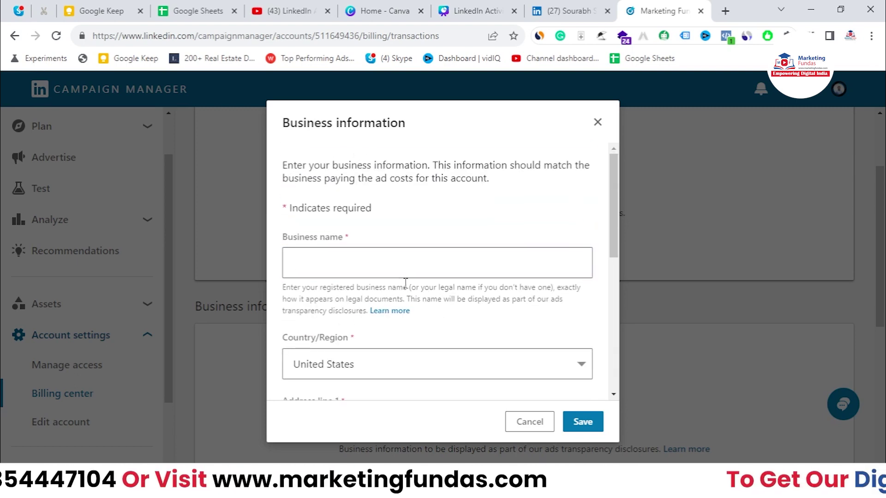
left_click(377, 254)
type("Mar")
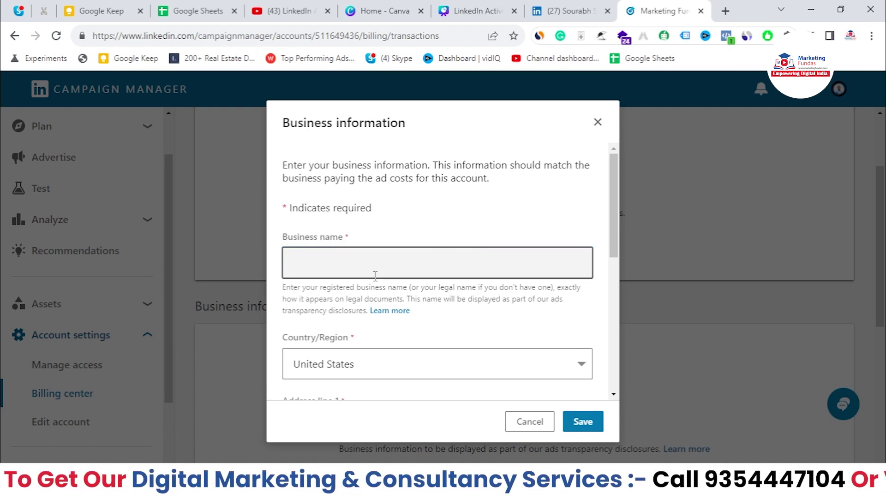
type("arketing")
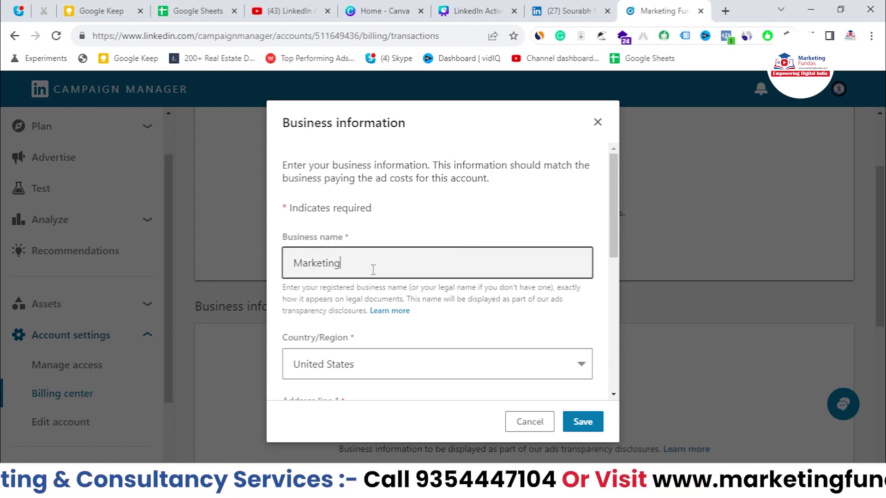
type(" Fundas")
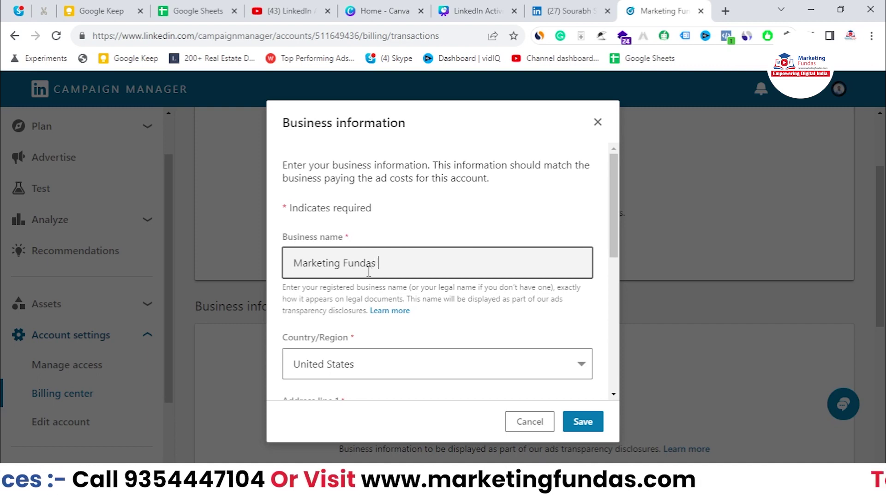
Step: Pick India from the Country/Region list
left_click(362, 361)
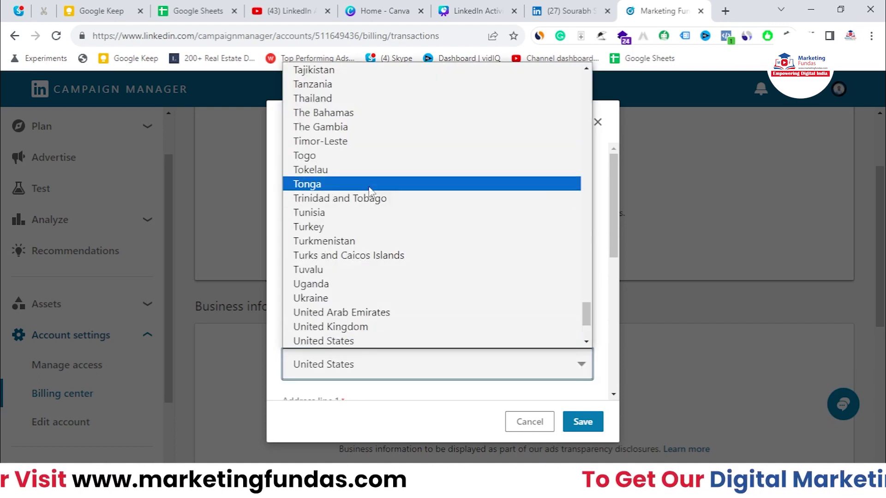
key("i")
key("n")
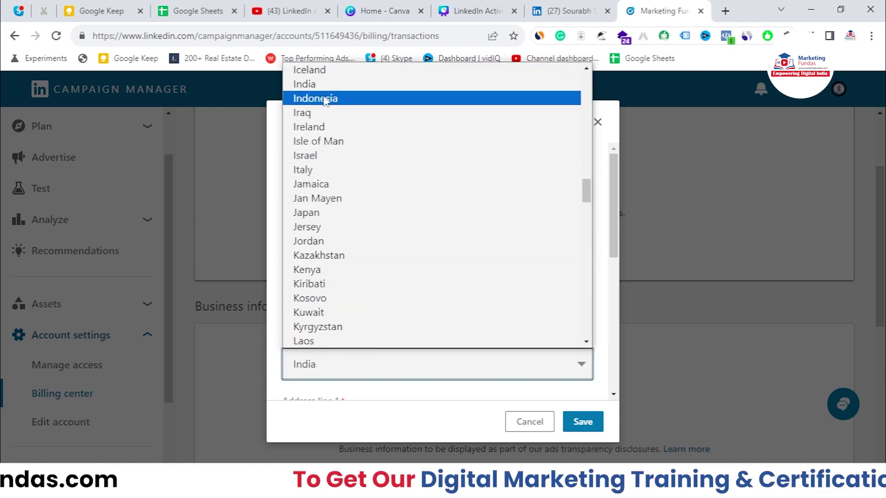
left_click(314, 84)
scroll(373, 340, "down", 3)
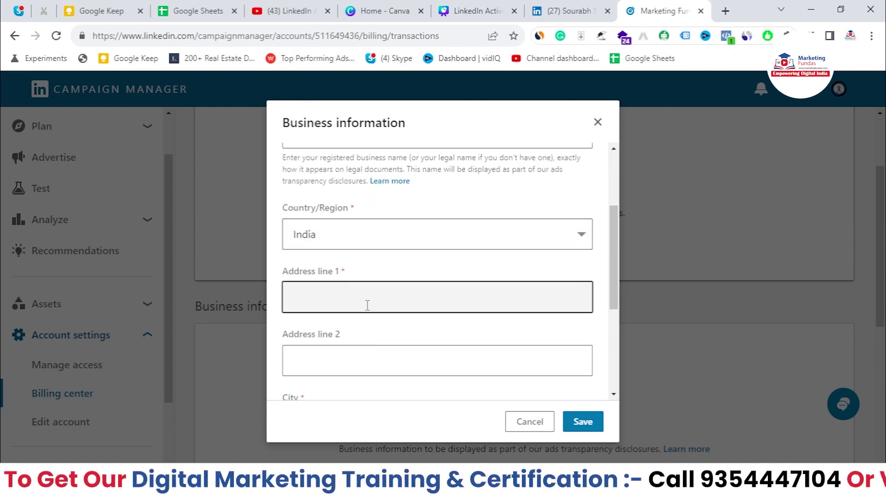
Step: Enter the business's first and second street address lines
left_click(368, 305)
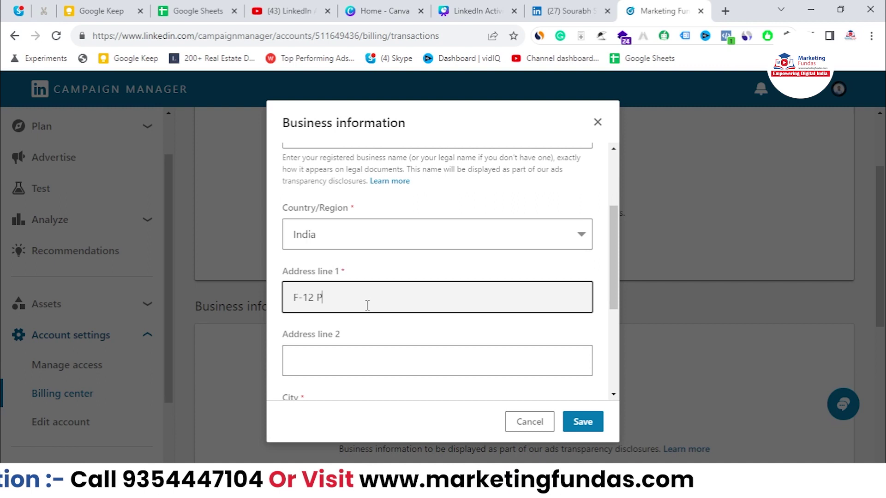
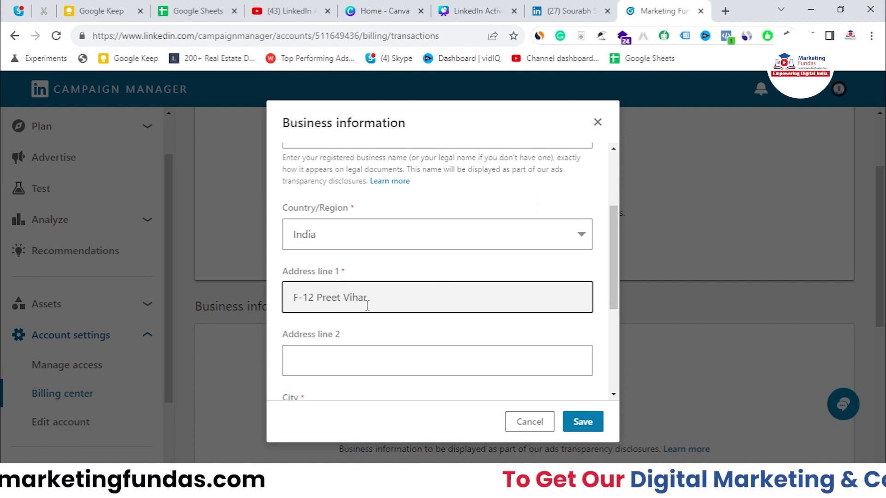
key("Tab")
type("New Delhi")
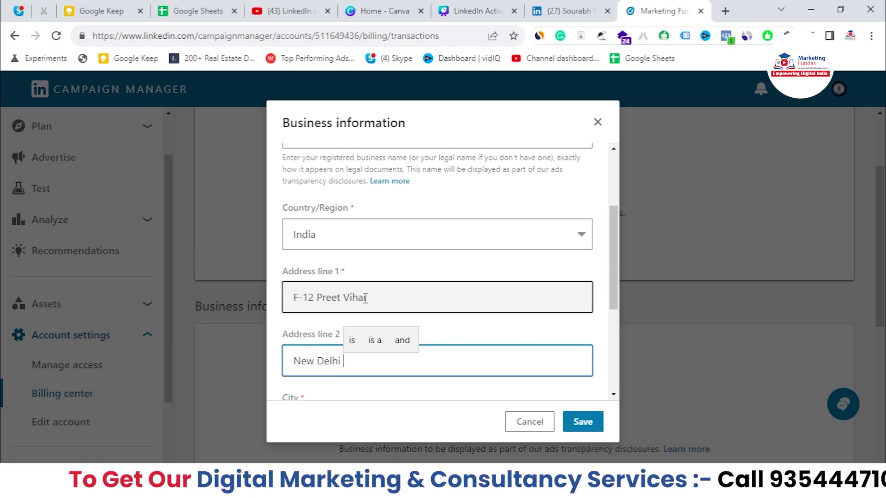
scroll(333, 283, "down", 3)
Step: Correct address line 2, set City to New Delhi, enter the pincode, and reach State
left_click(323, 292)
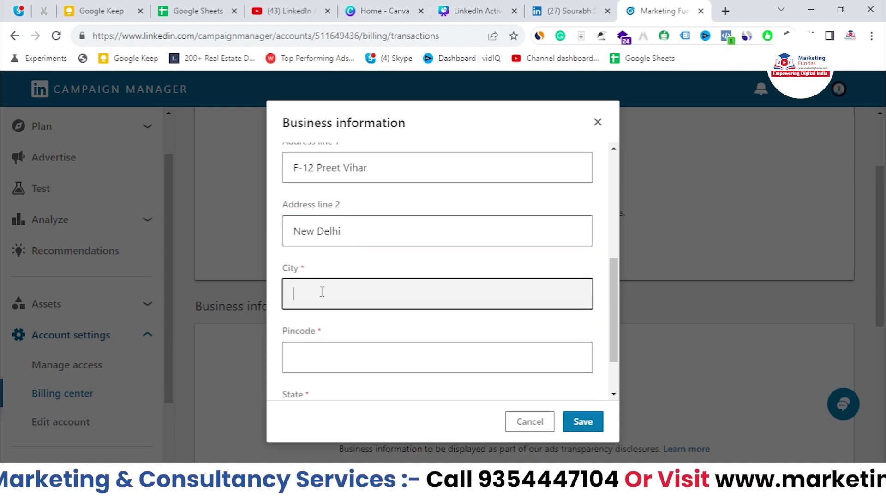
left_click_drag(349, 231, 252, 210)
type("La")
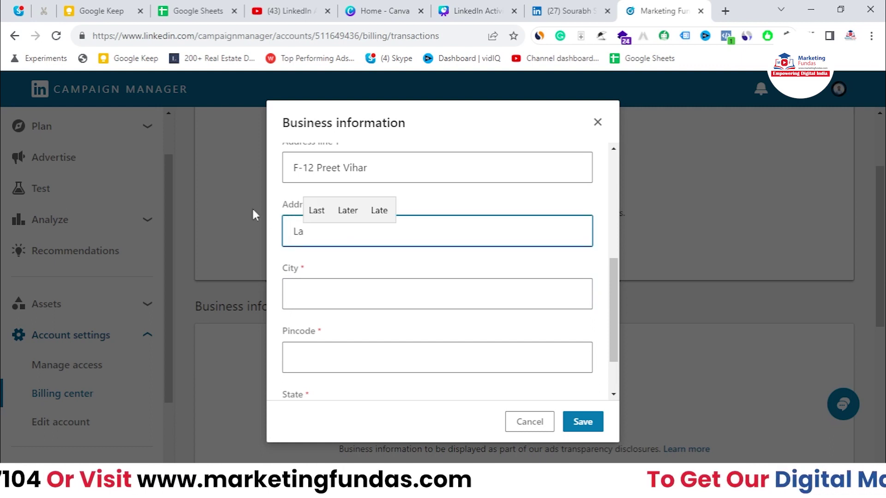
type("xmi Nagar")
key("Tab")
type("New Delhi")
key("Tab")
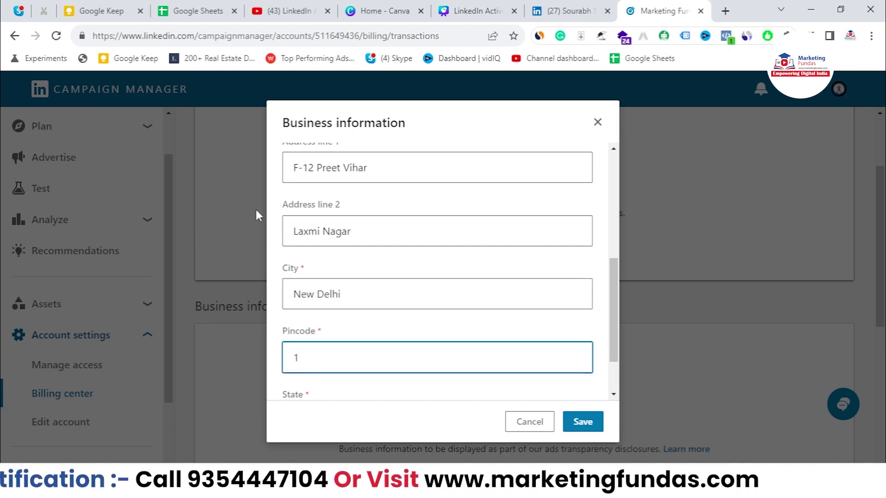
type("110092")
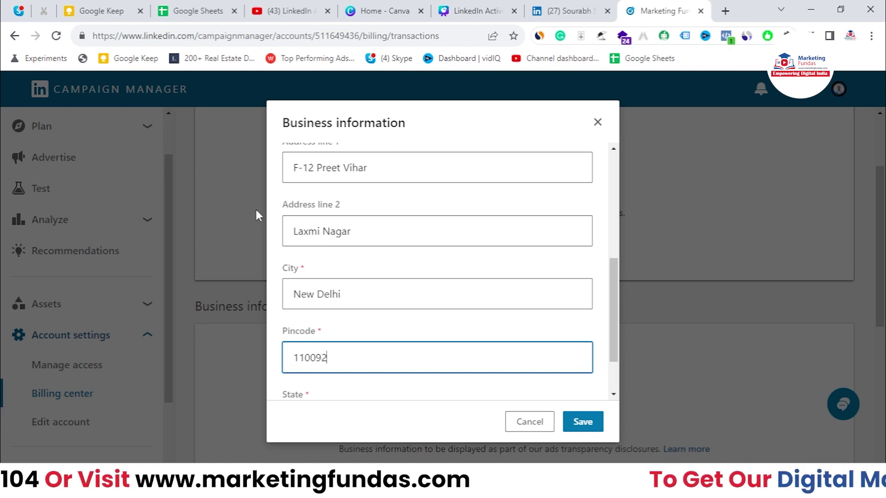
key("Tab")
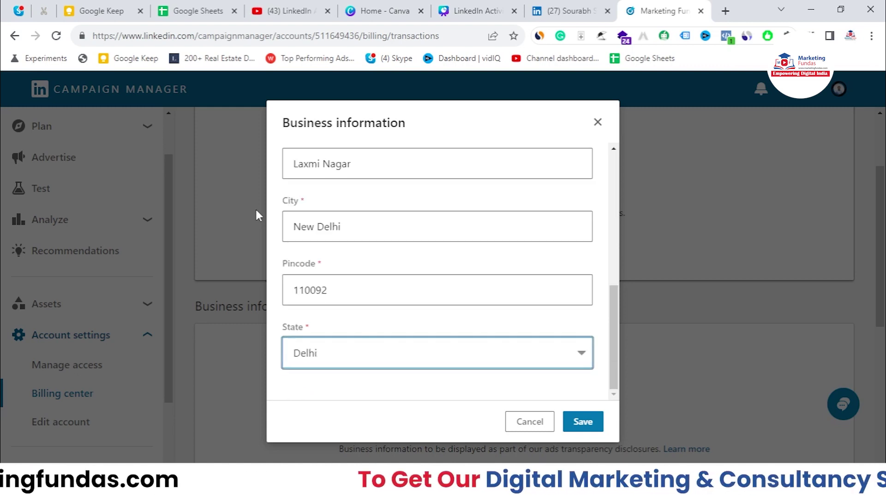
scroll(453, 217, "up", 5)
scroll(452, 218, "down", 5)
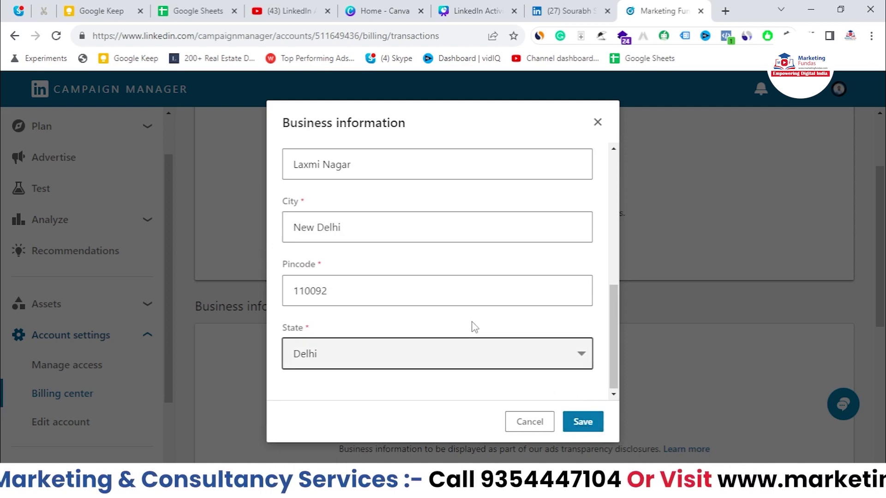
scroll(464, 293, "up", 2)
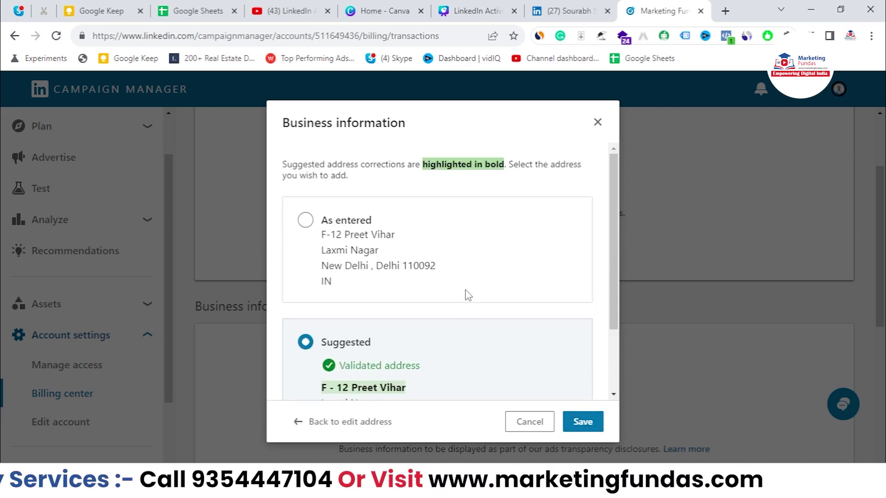
scroll(466, 294, "down", 2)
scroll(348, 293, "up", 2)
scroll(348, 293, "up", 1)
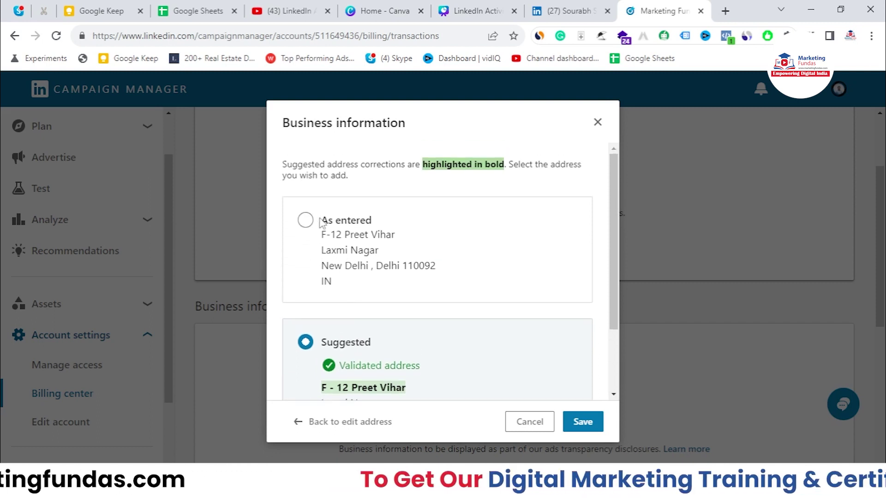
scroll(396, 337, "down", 2)
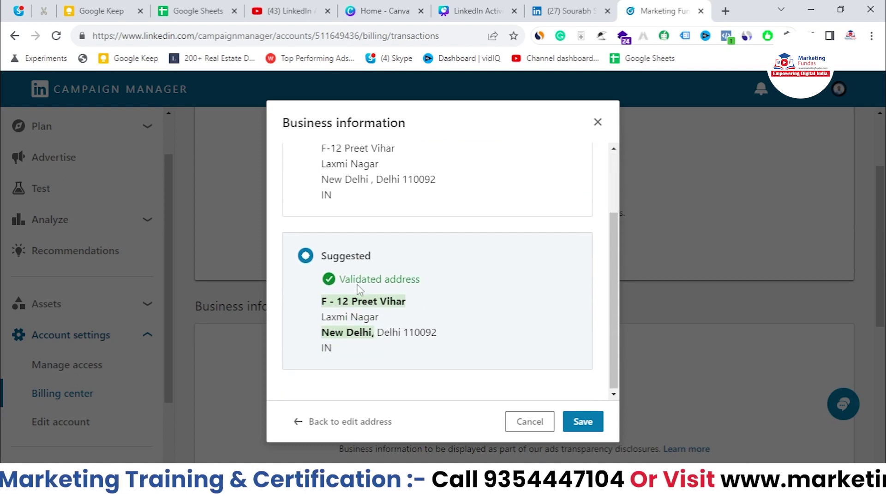
scroll(351, 303, "up", 2)
scroll(352, 306, "up", 1)
scroll(352, 306, "down", 2)
scroll(352, 303, "up", 2)
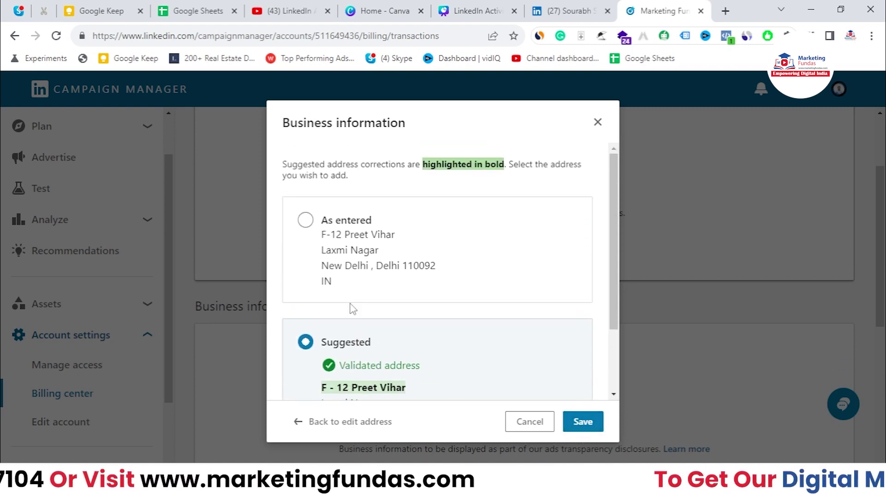
scroll(350, 307, "down", 2)
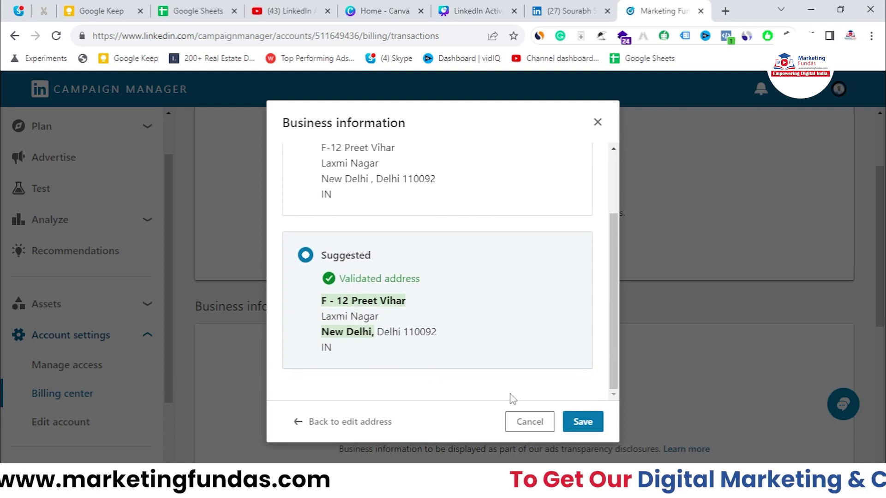
Step: Save the suggested address and focus the card number field on the Add credit card form
left_click(576, 415)
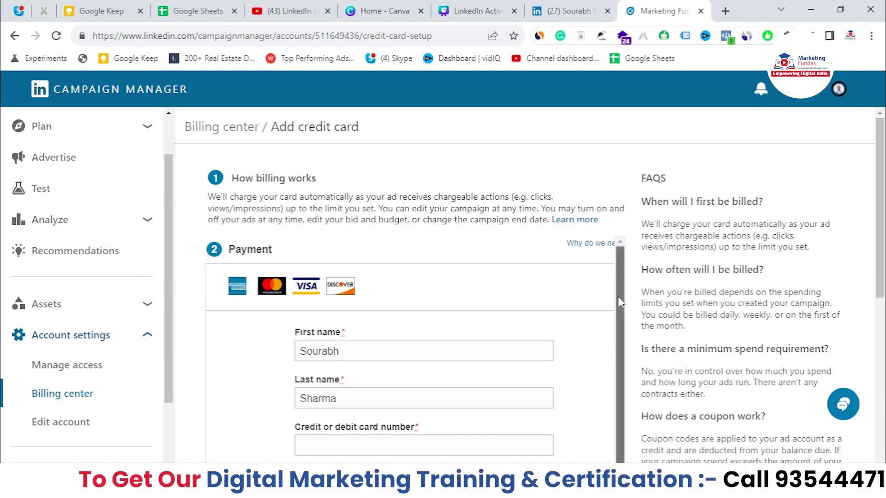
scroll(620, 302, "down", 1)
scroll(528, 352, "down", 5)
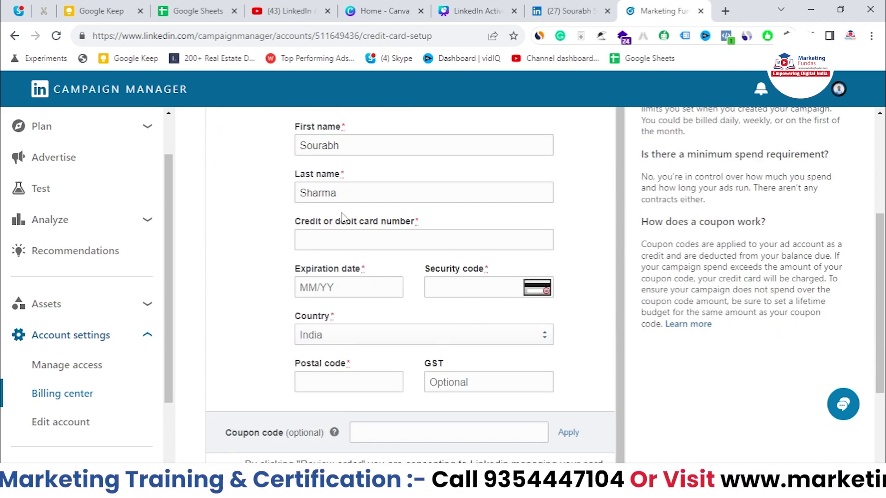
scroll(342, 216, "up", 2)
left_click(355, 317)
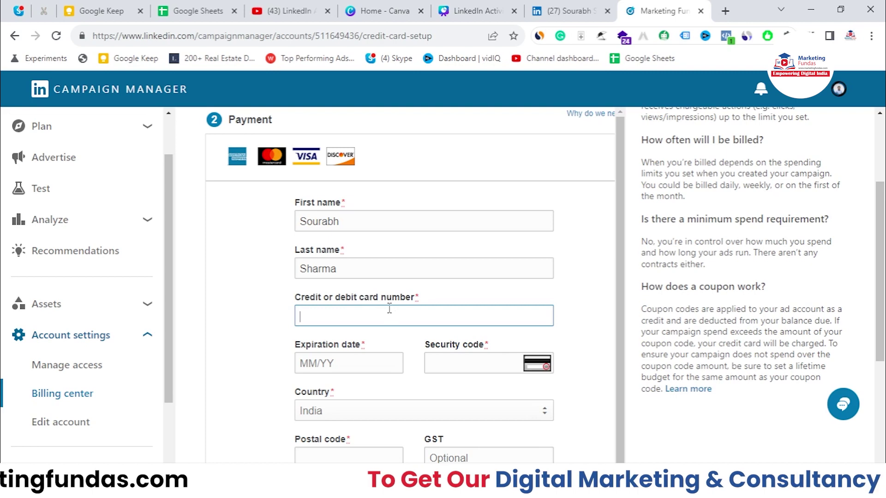
left_click_drag(340, 298, 420, 308)
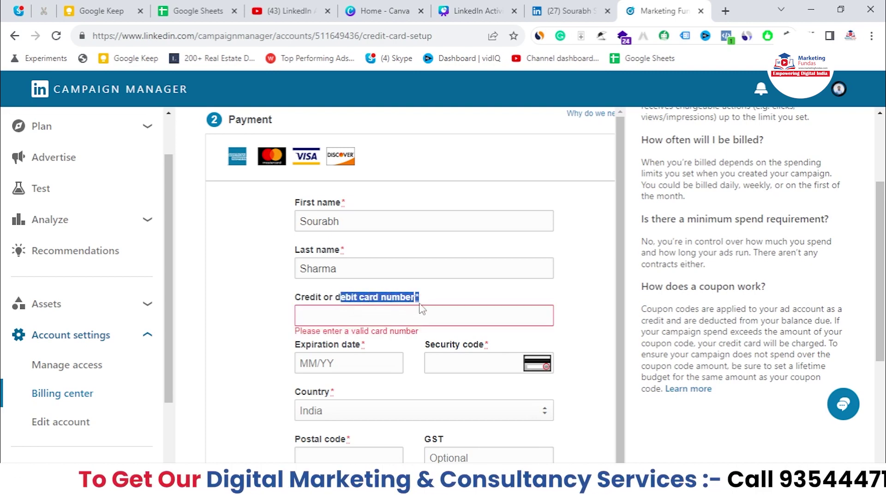
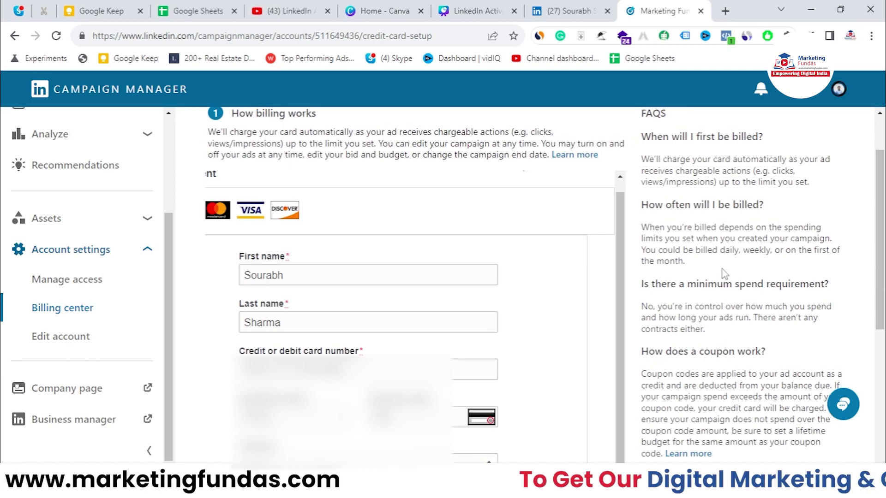
Step: Submit the Visa card details for order review and decline Chrome's offer to save the card
scroll(544, 353, "down", 2)
scroll(540, 353, "down", 5)
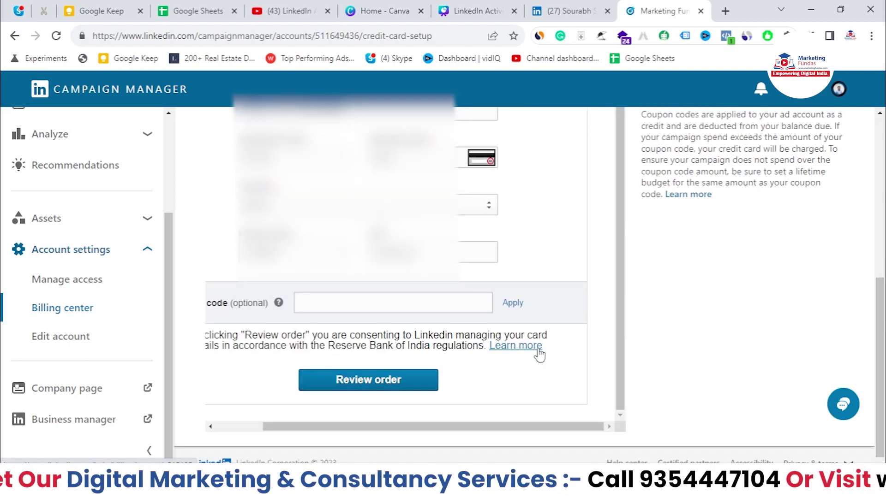
scroll(539, 355, "up", 4)
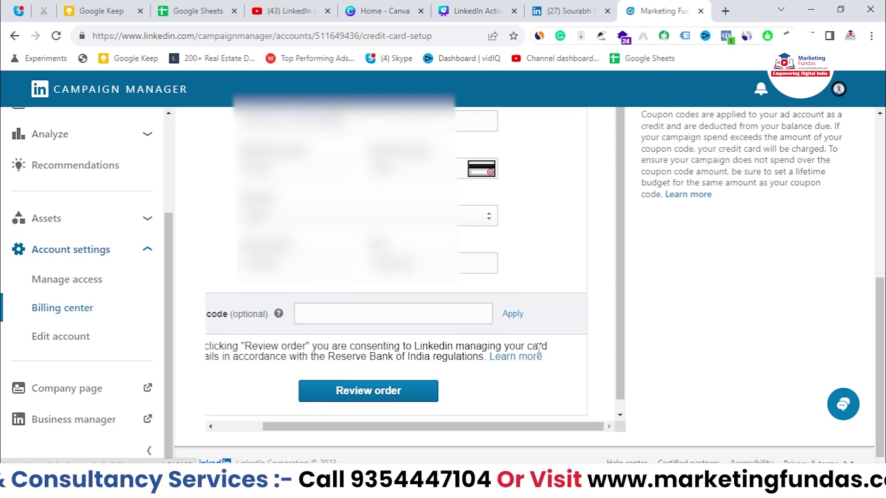
scroll(558, 425, "down", 4)
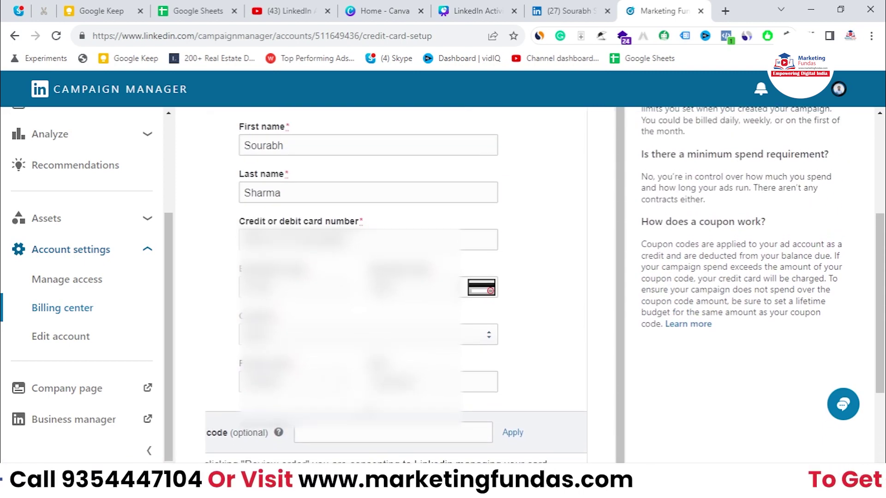
left_click(398, 372)
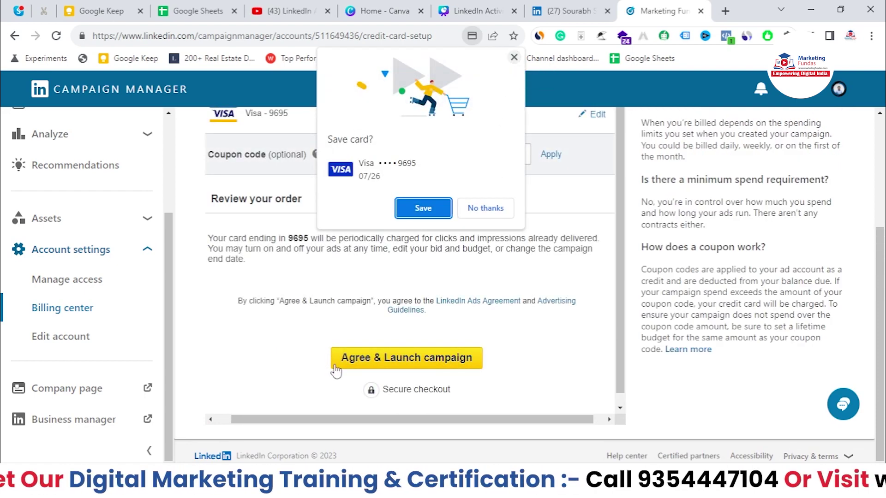
left_click(514, 57)
Step: Agree to the terms and launch the campaign
scroll(587, 265, "up", 4)
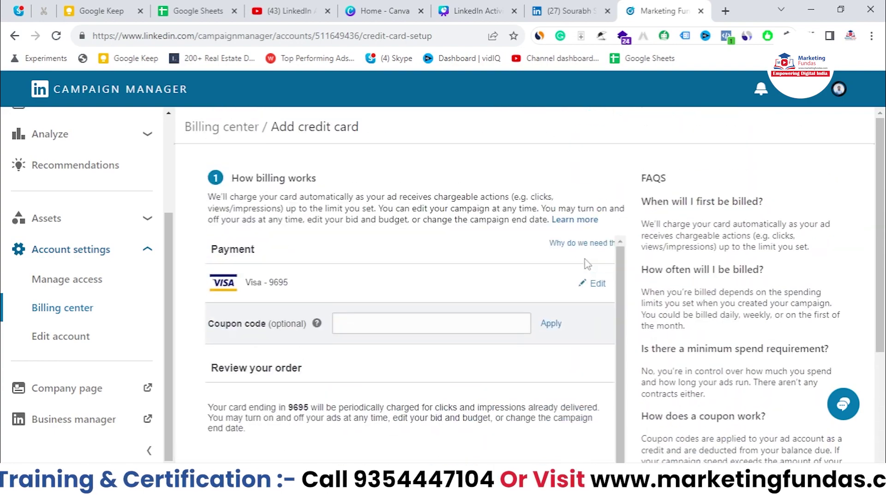
scroll(256, 228, "down", 3)
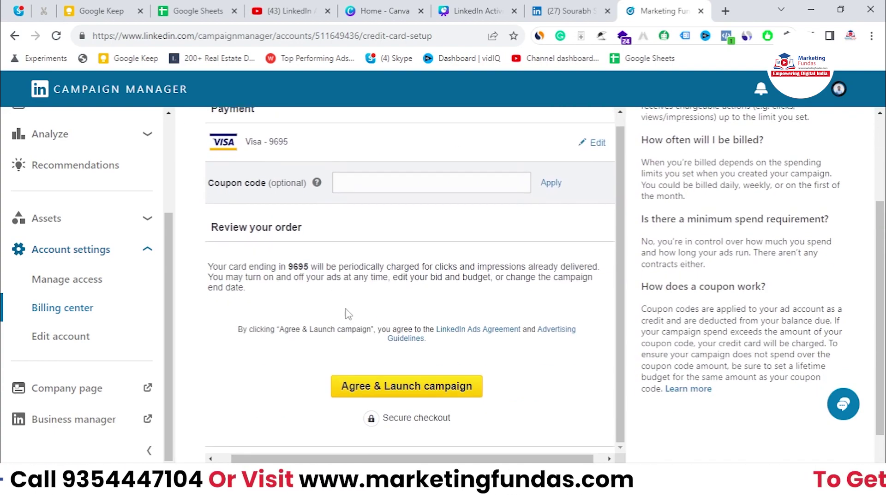
left_click(369, 392)
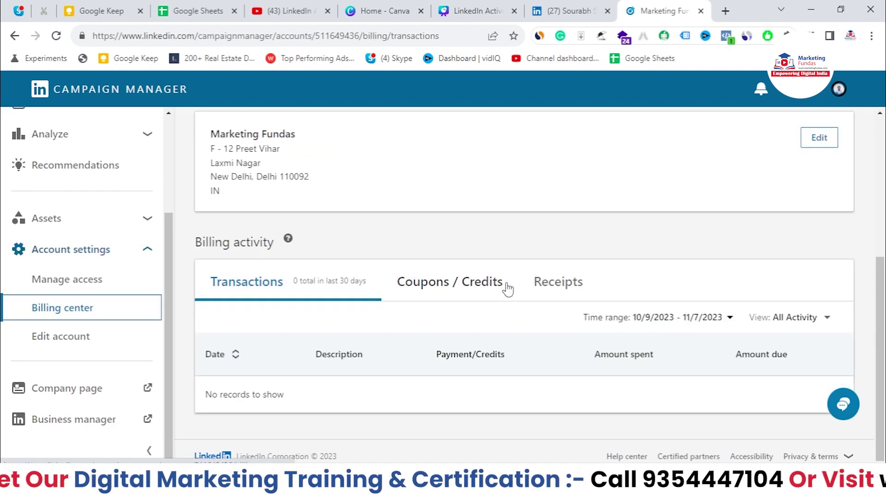
Step: Scroll through Billing activity and back up to the Payment method showing Credit card: Visa
scroll(881, 212, "up", 3)
left_click_drag(880, 213, 876, 346)
scroll(877, 346, "up", 5)
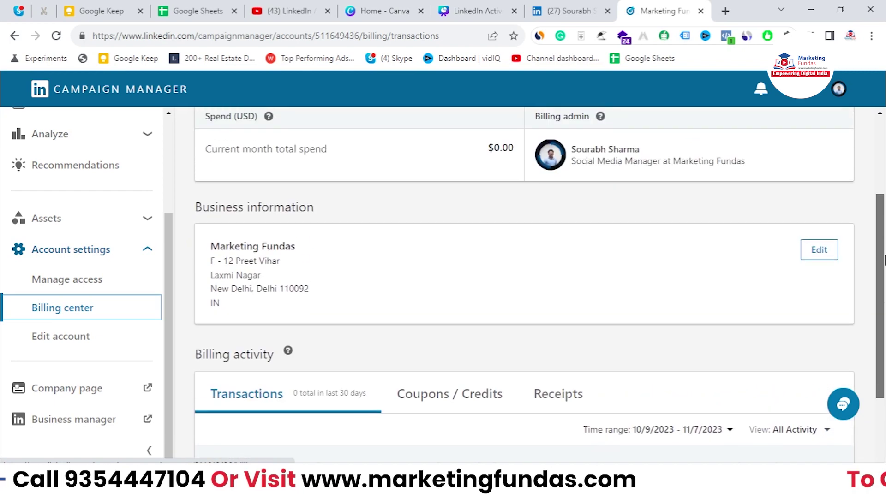
scroll(437, 319, "up", 1)
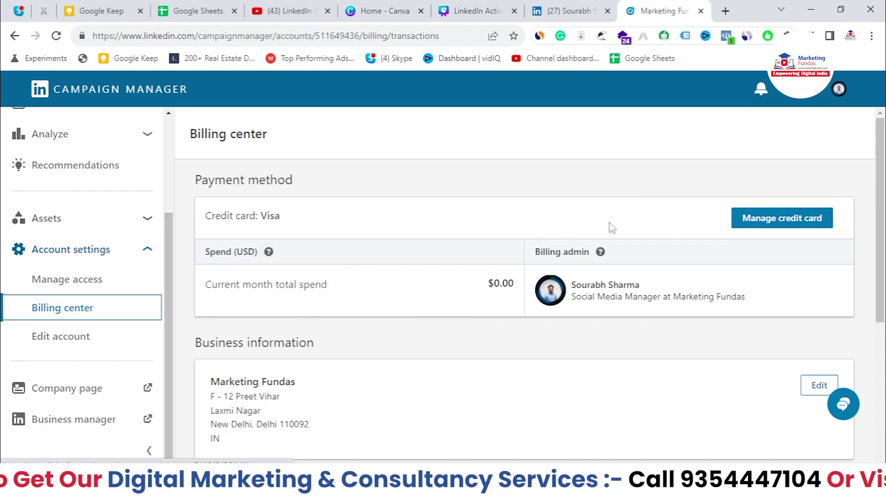
Step: Go to Manage credit card and sign back in with the autofilled password
left_click(771, 223)
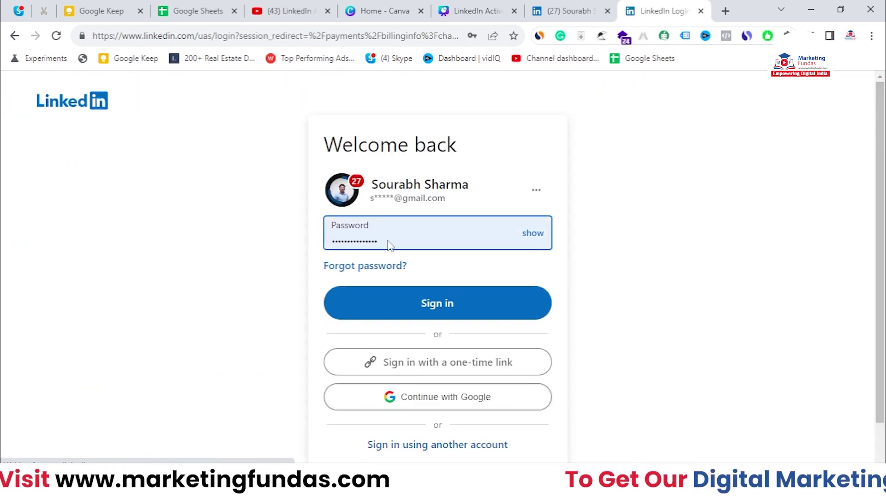
left_click(395, 294)
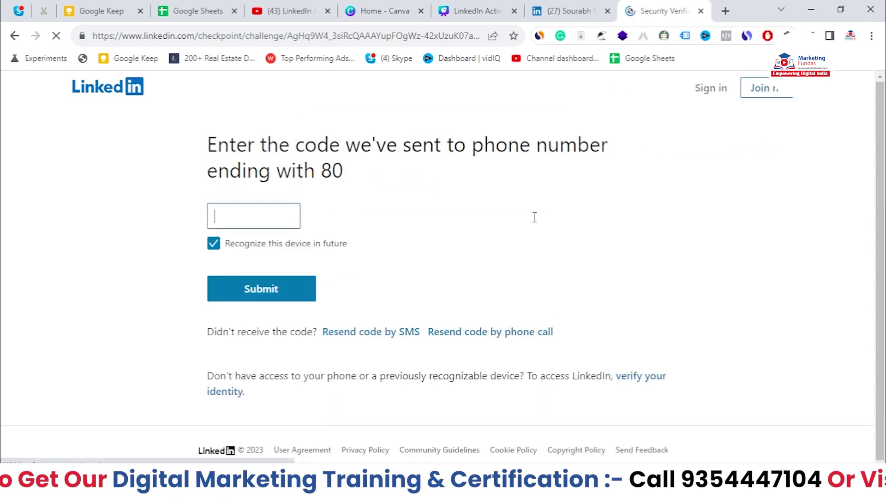
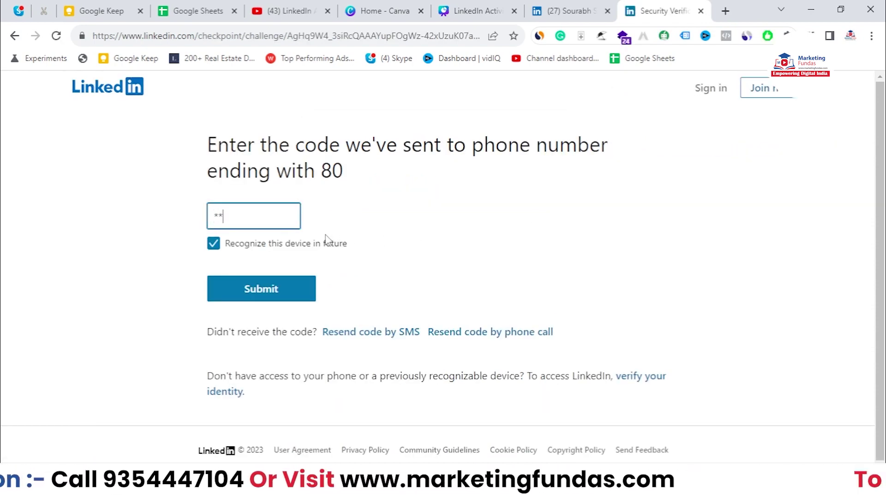
Step: Enter the SMS verification code, correcting typos, and submit it on the security check
key("BackSpace")
key("BackSpace")
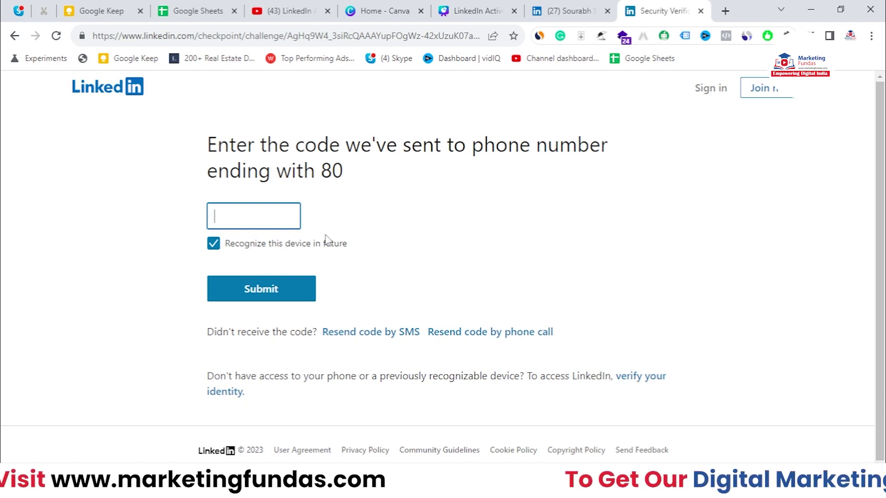
key("BackSpace")
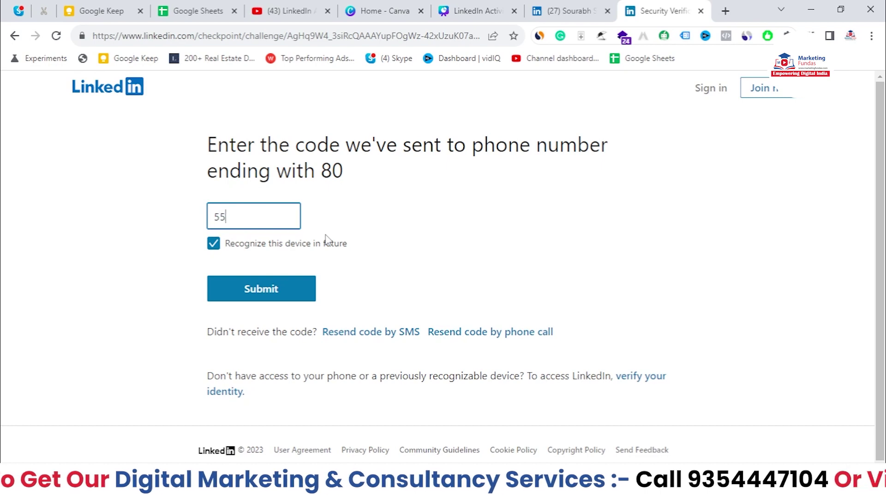
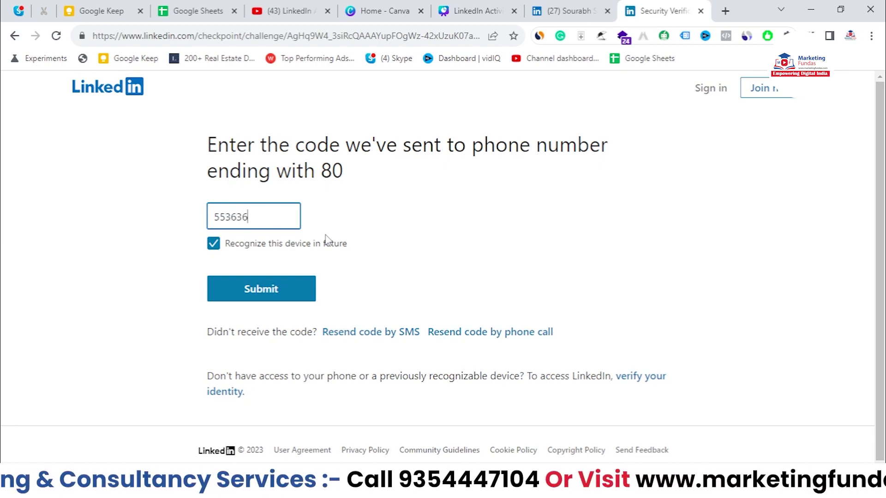
left_click(260, 290)
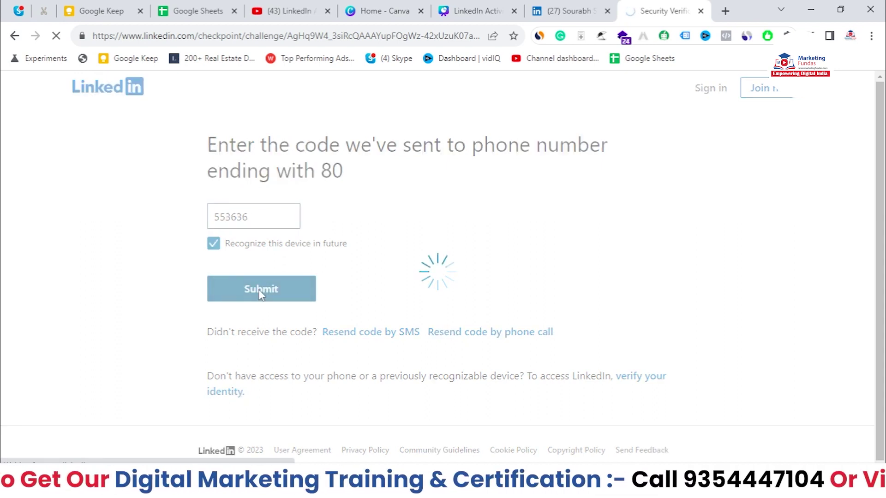